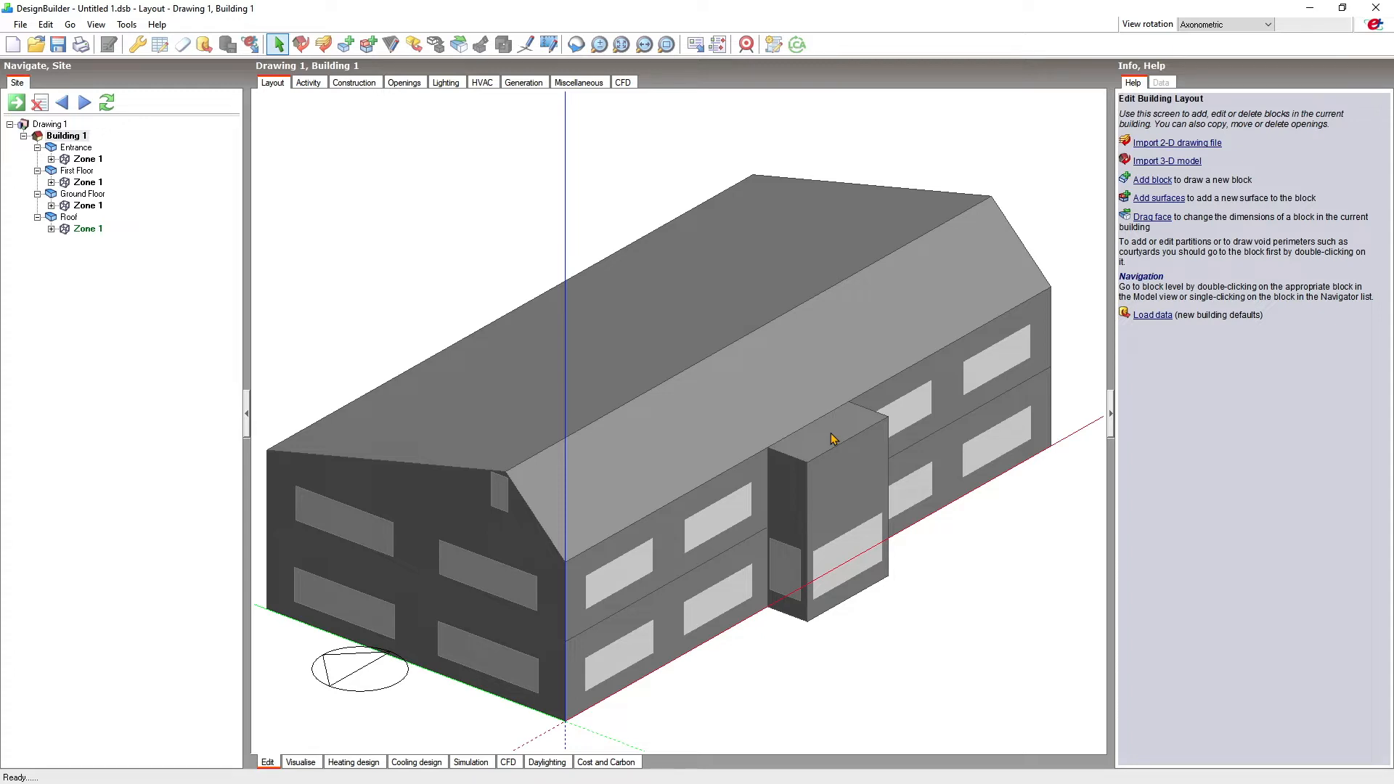
Step: Draw a vertical construction line up from the midpoint of the entrance block's front top edge, with Z-axis snap enabled
click(525, 44)
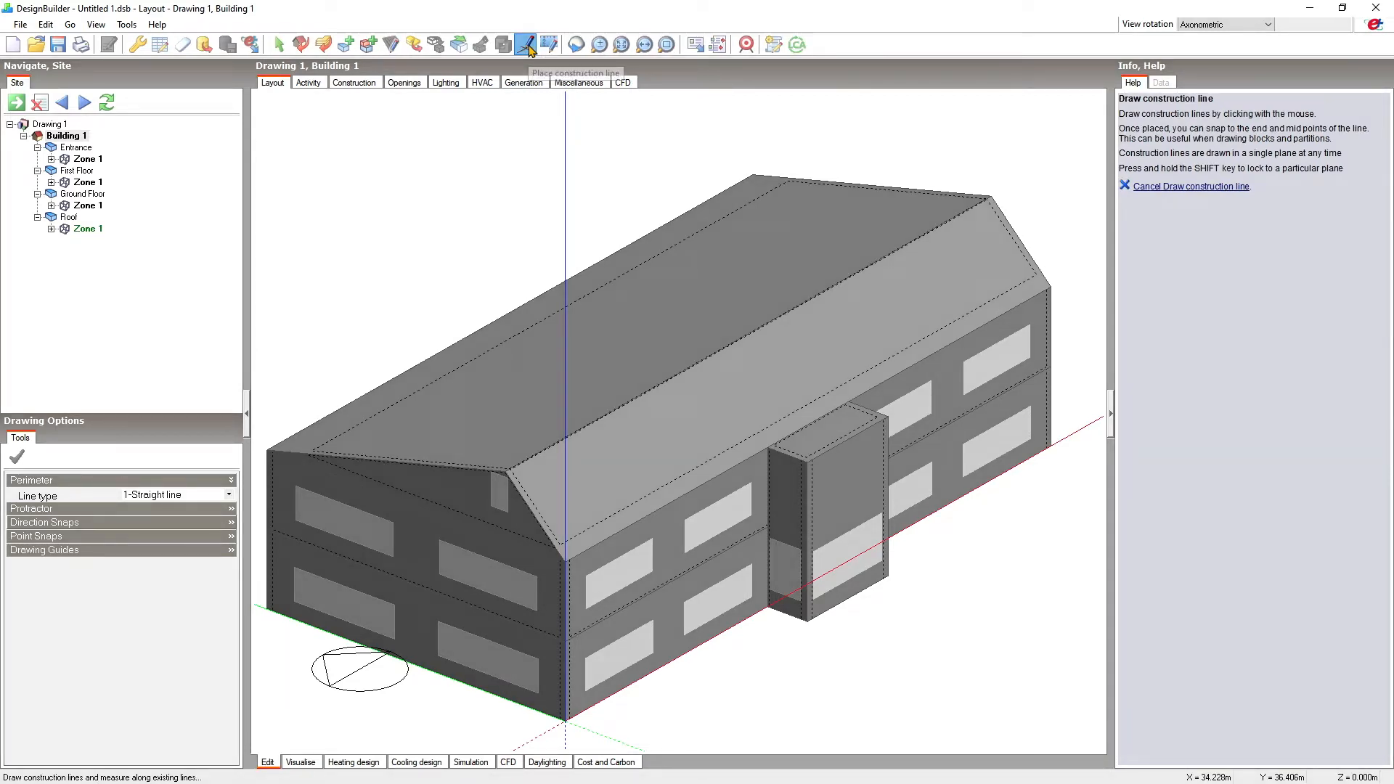
click(210, 522)
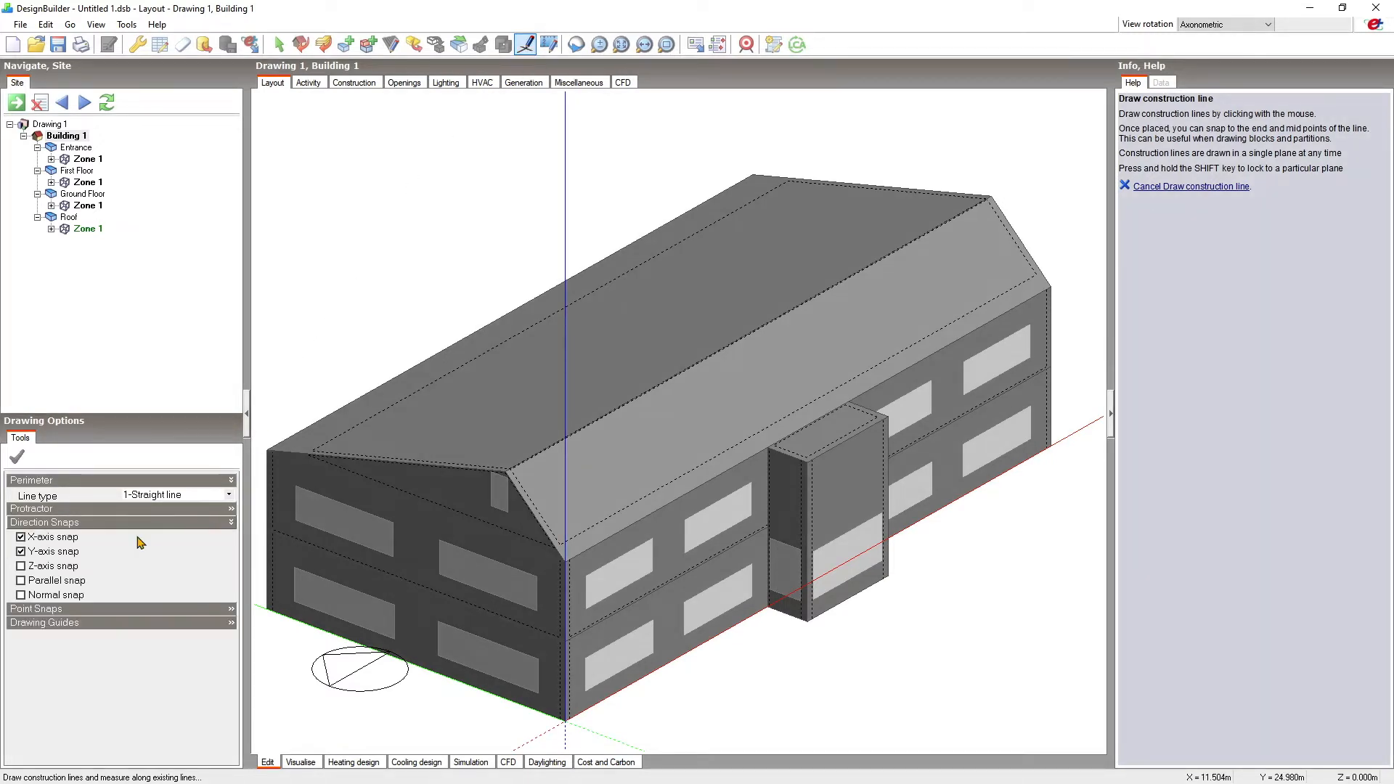
click(59, 566)
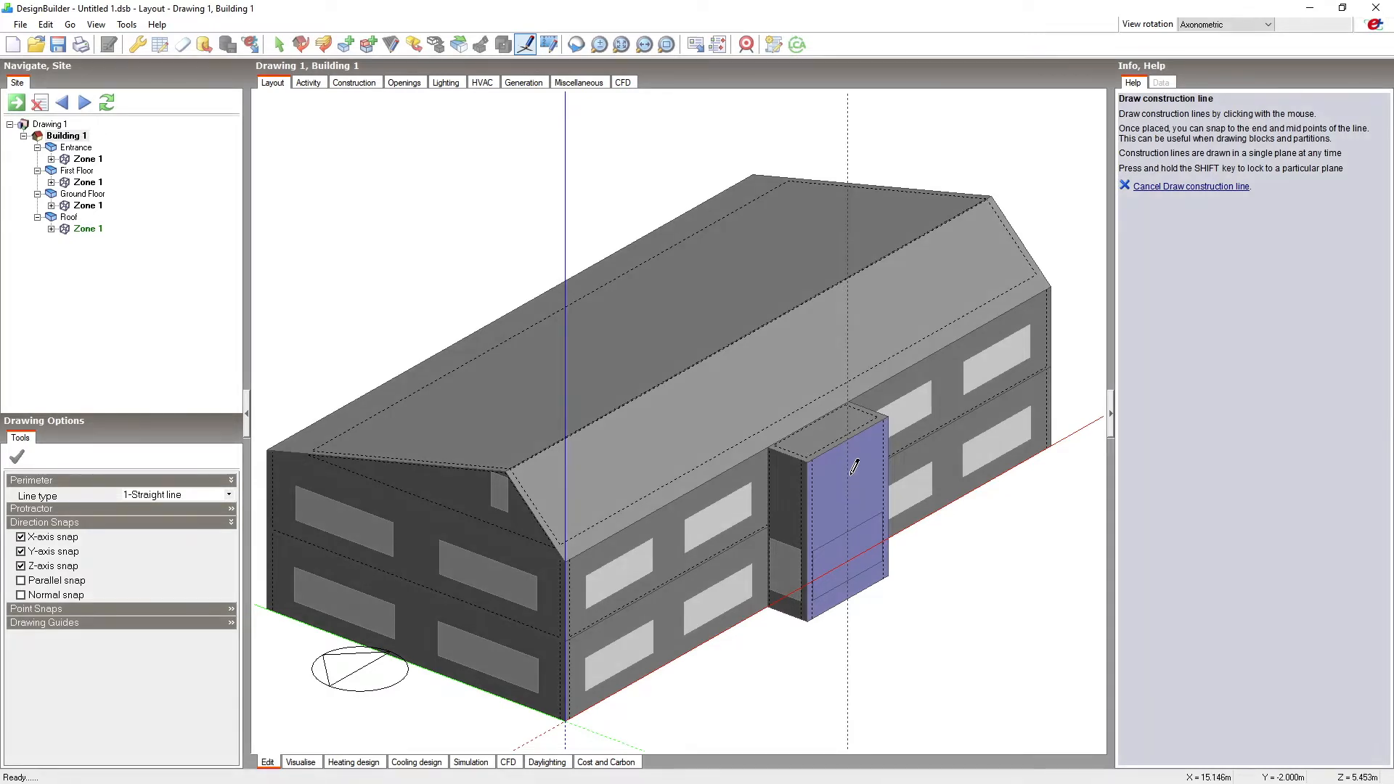
click(848, 439)
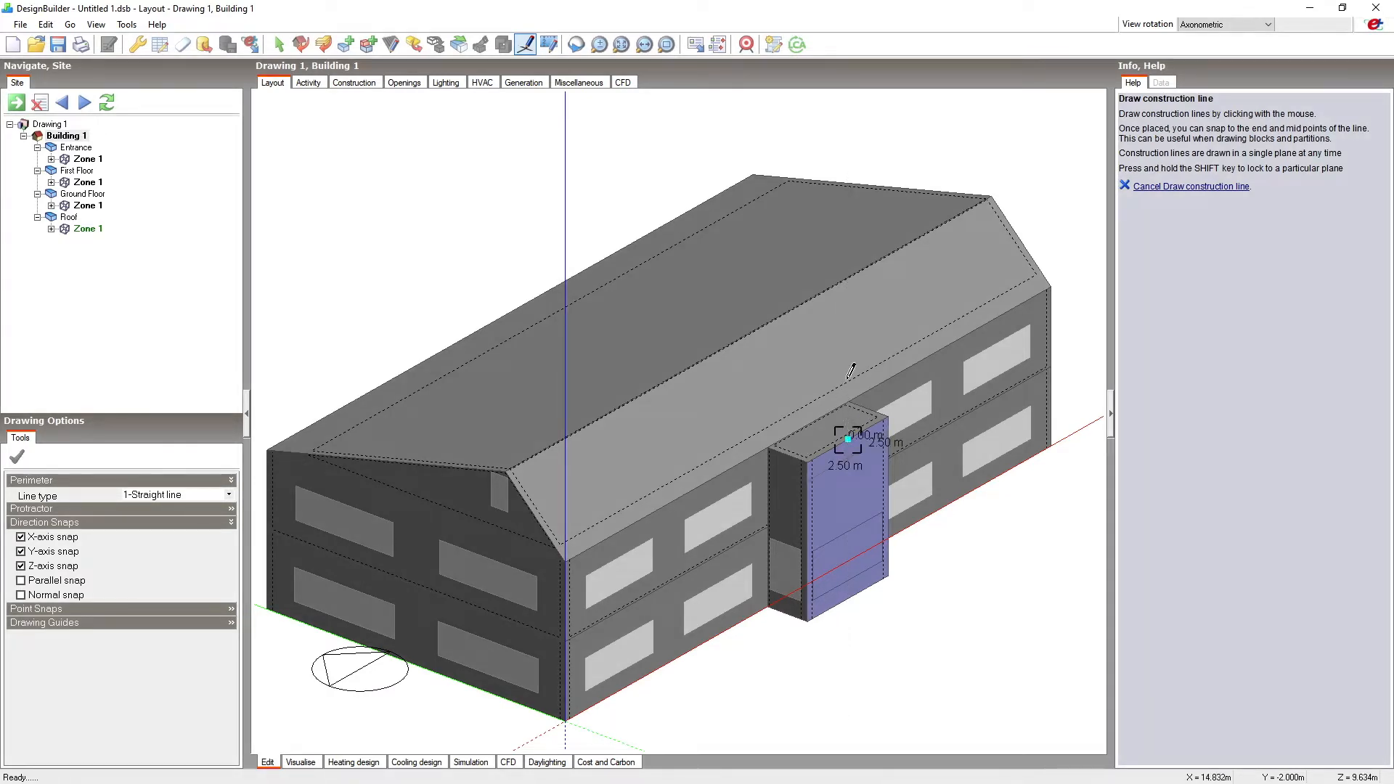
click(848, 363)
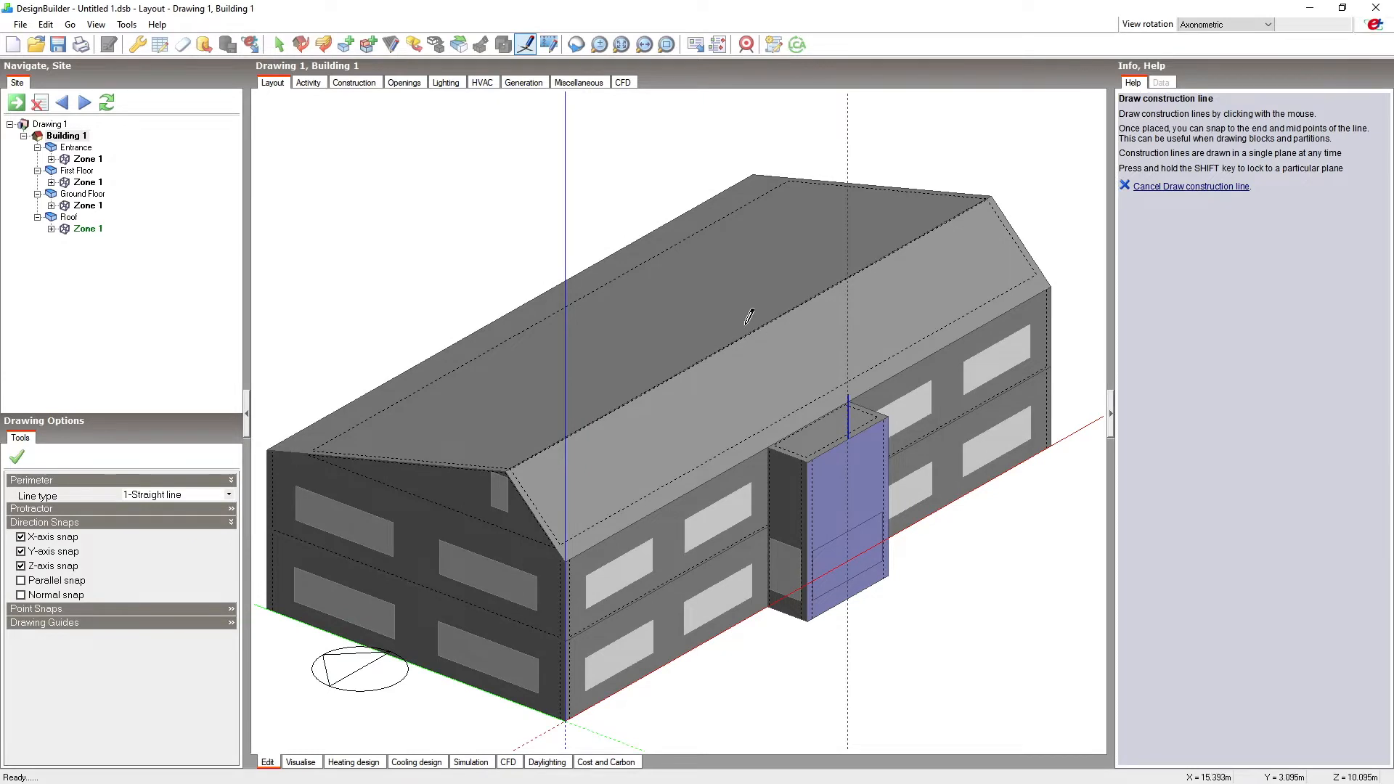
Step: Draw an extruded outline block with a triangular gable profile above the entrance's front face, extending it back through the main roof
click(346, 46)
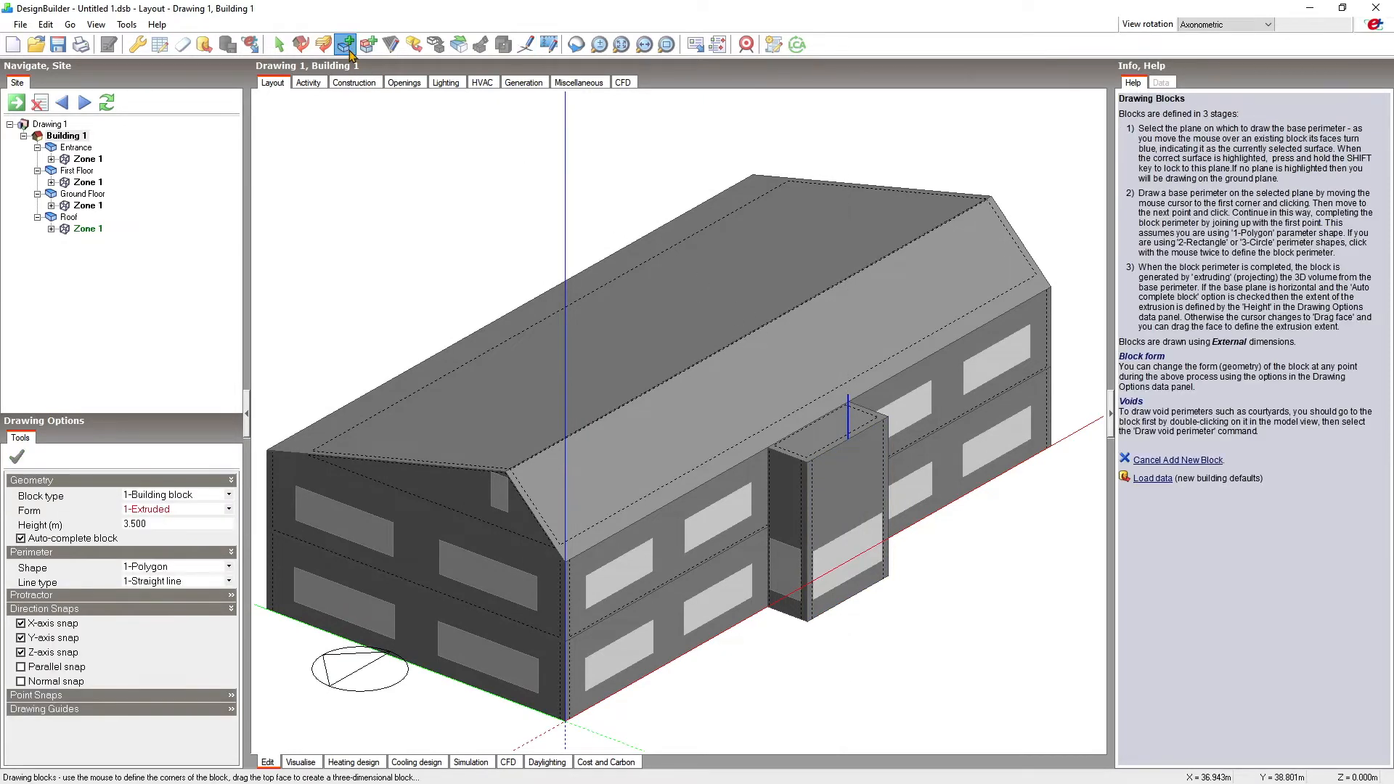
click(229, 494)
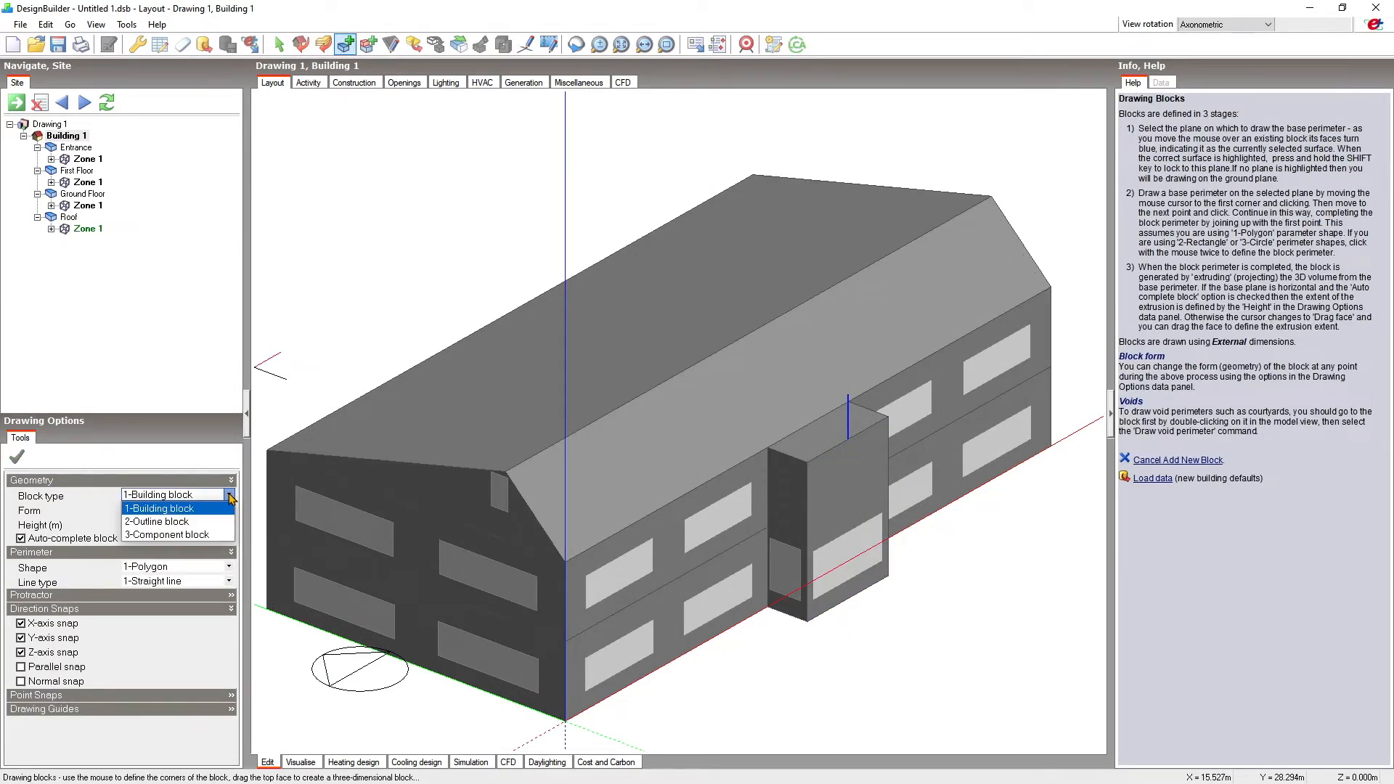
click(181, 521)
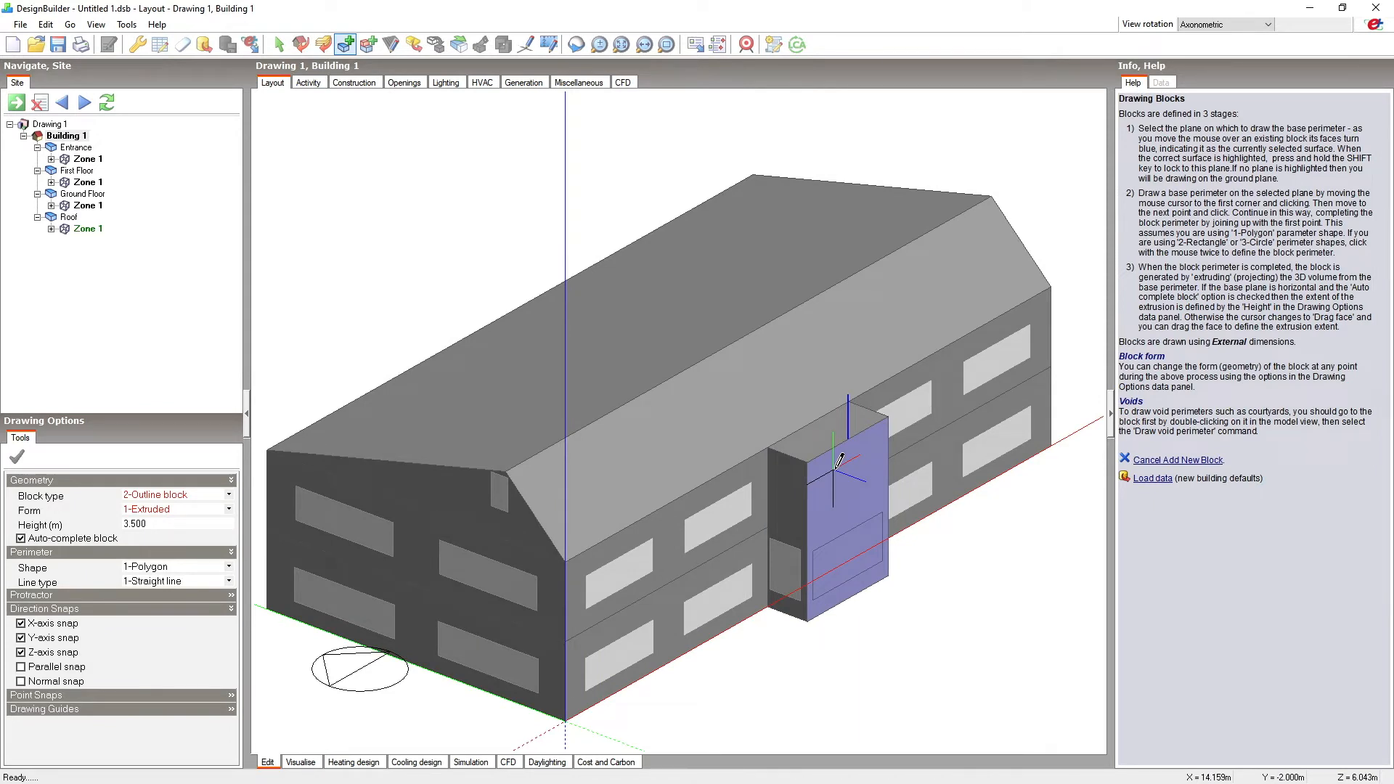
click(808, 461)
click(848, 396)
click(889, 418)
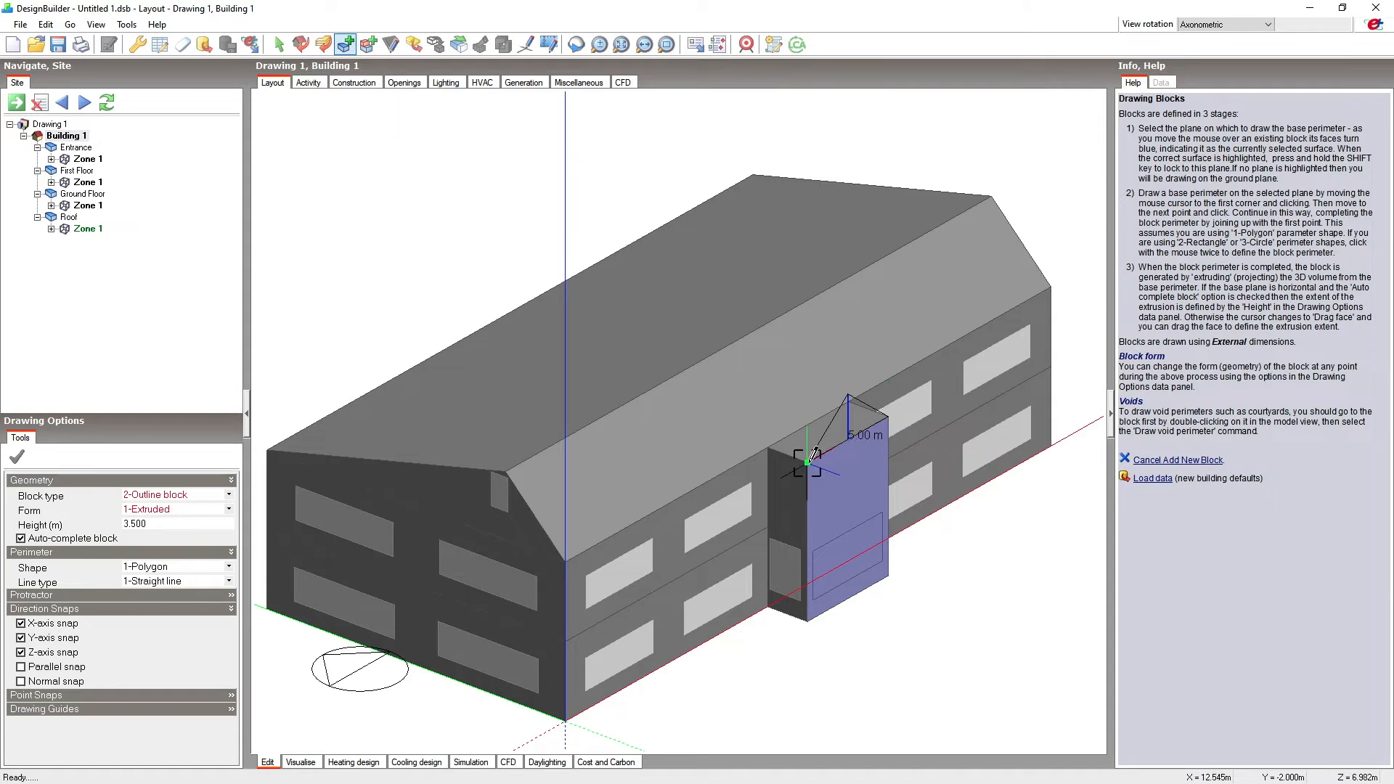
click(807, 461)
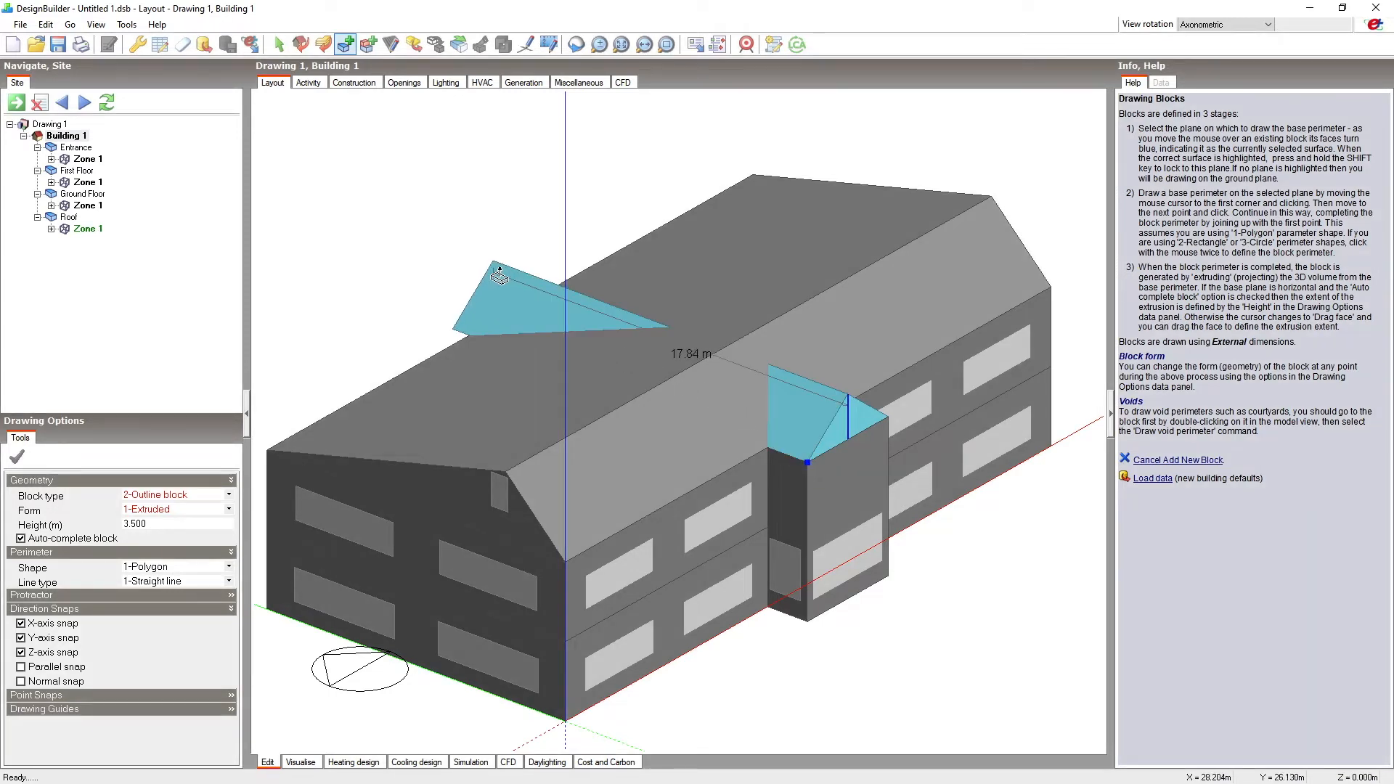
click(476, 267)
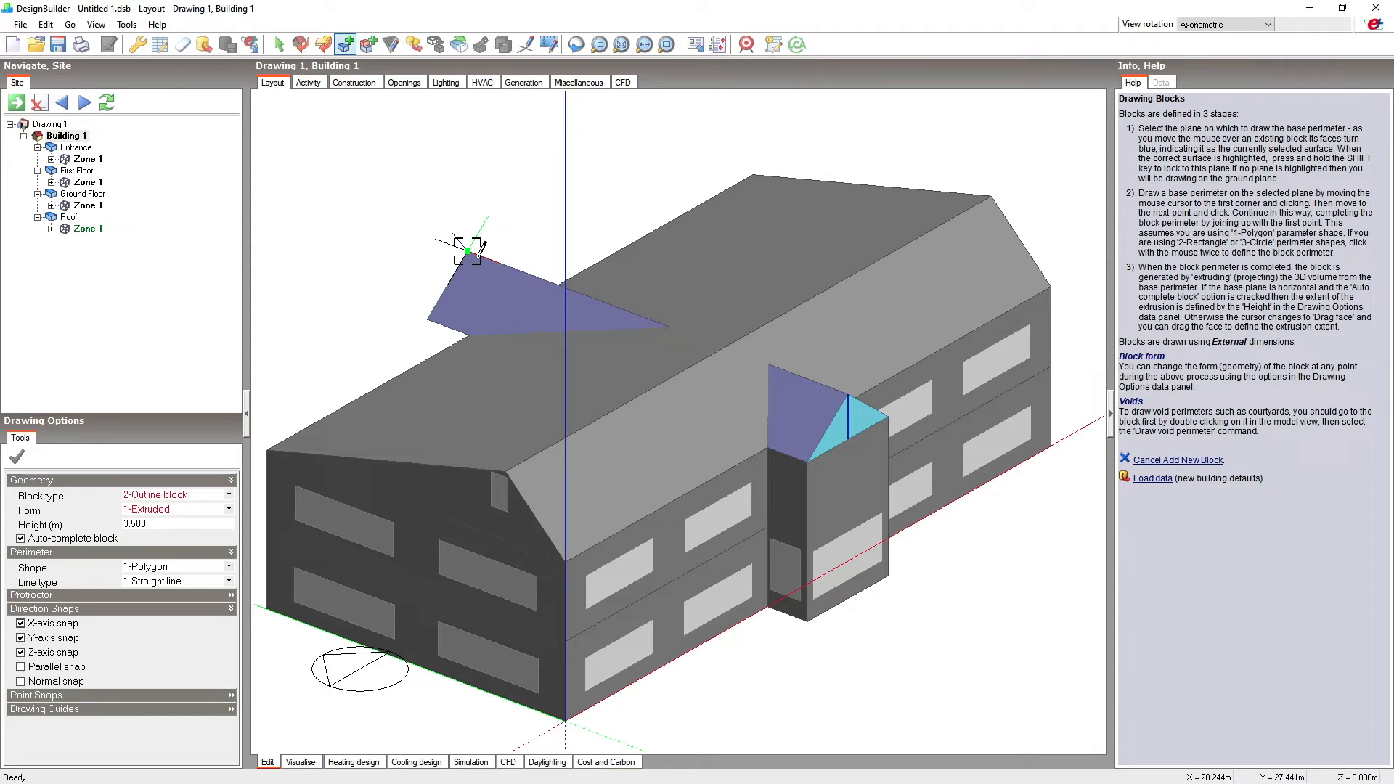
key(Escape)
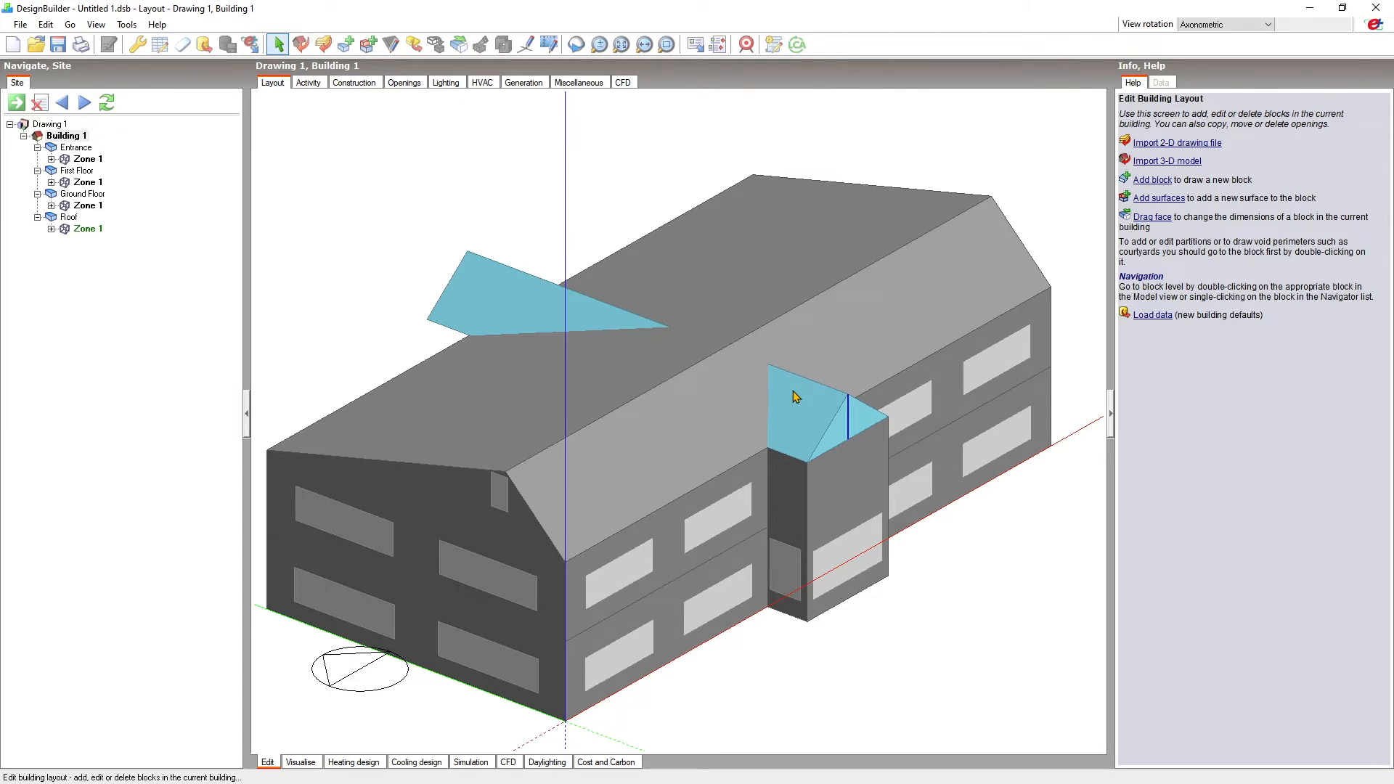
Step: Cut the gable outline block along the main roof's front slope and delete the piece on the far side
click(794, 396)
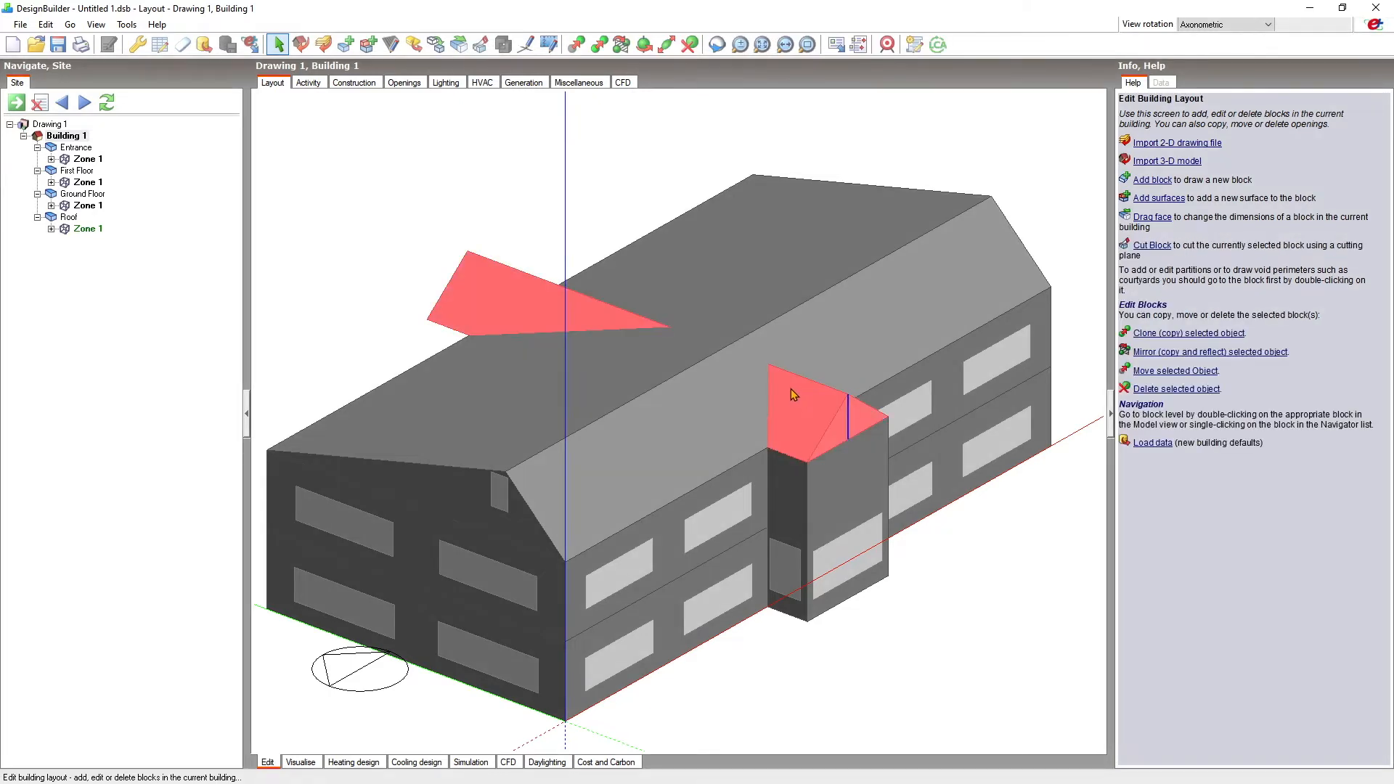
click(481, 44)
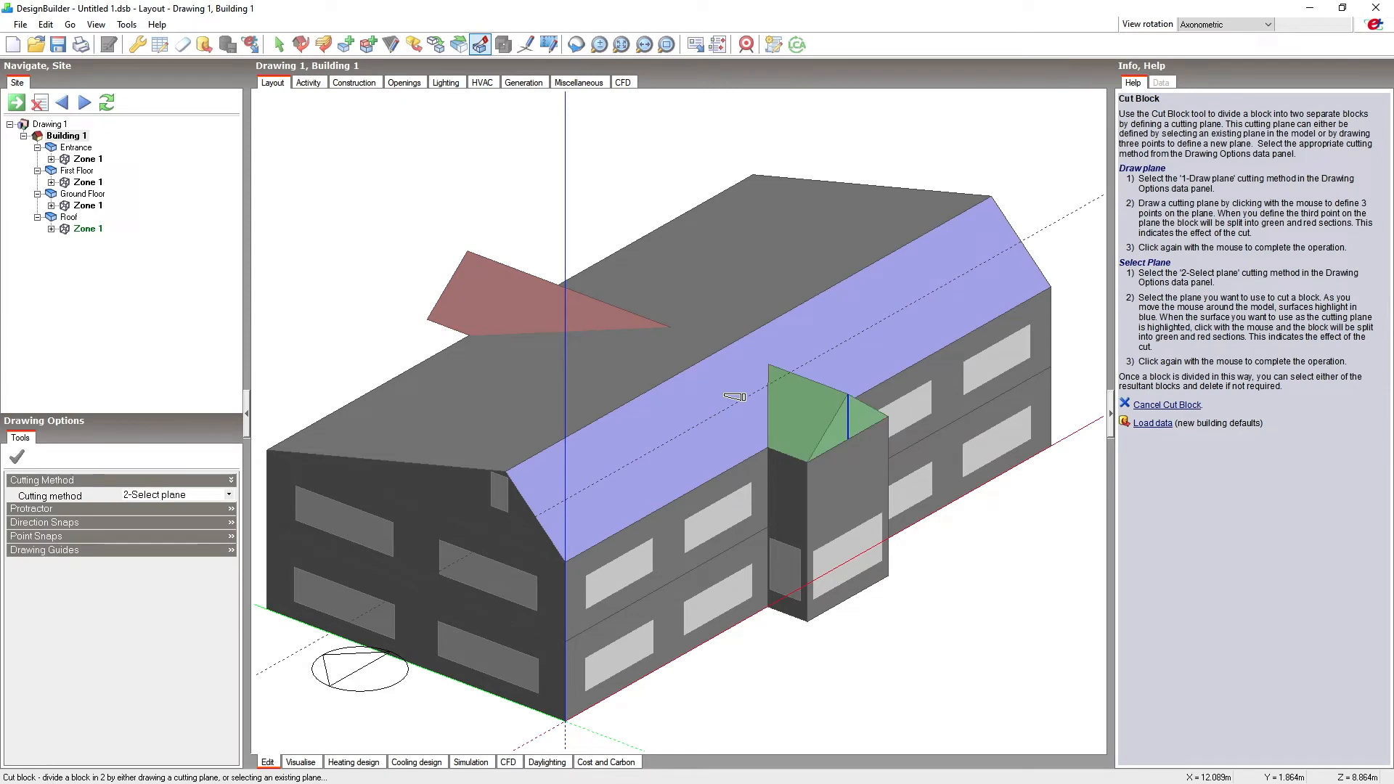
key(Escape)
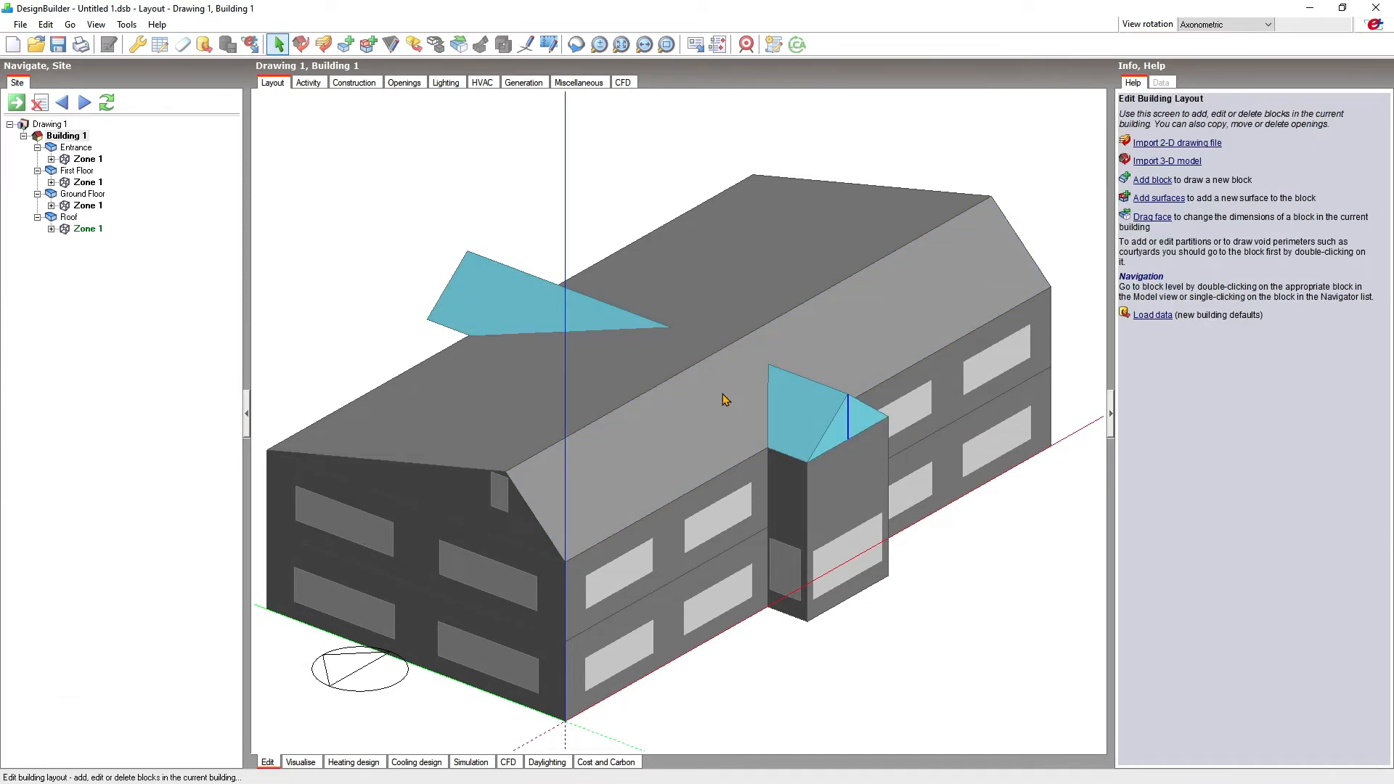
click(629, 317)
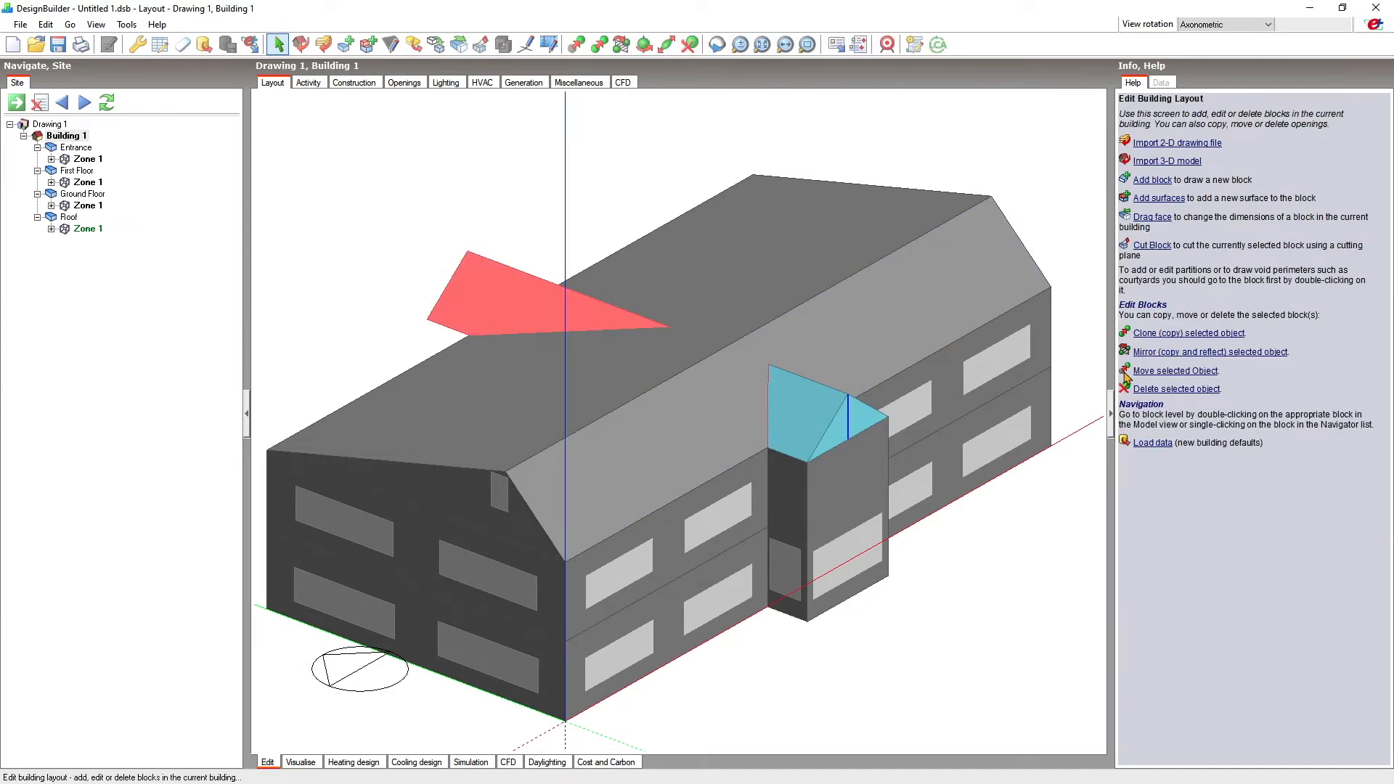
click(1145, 390)
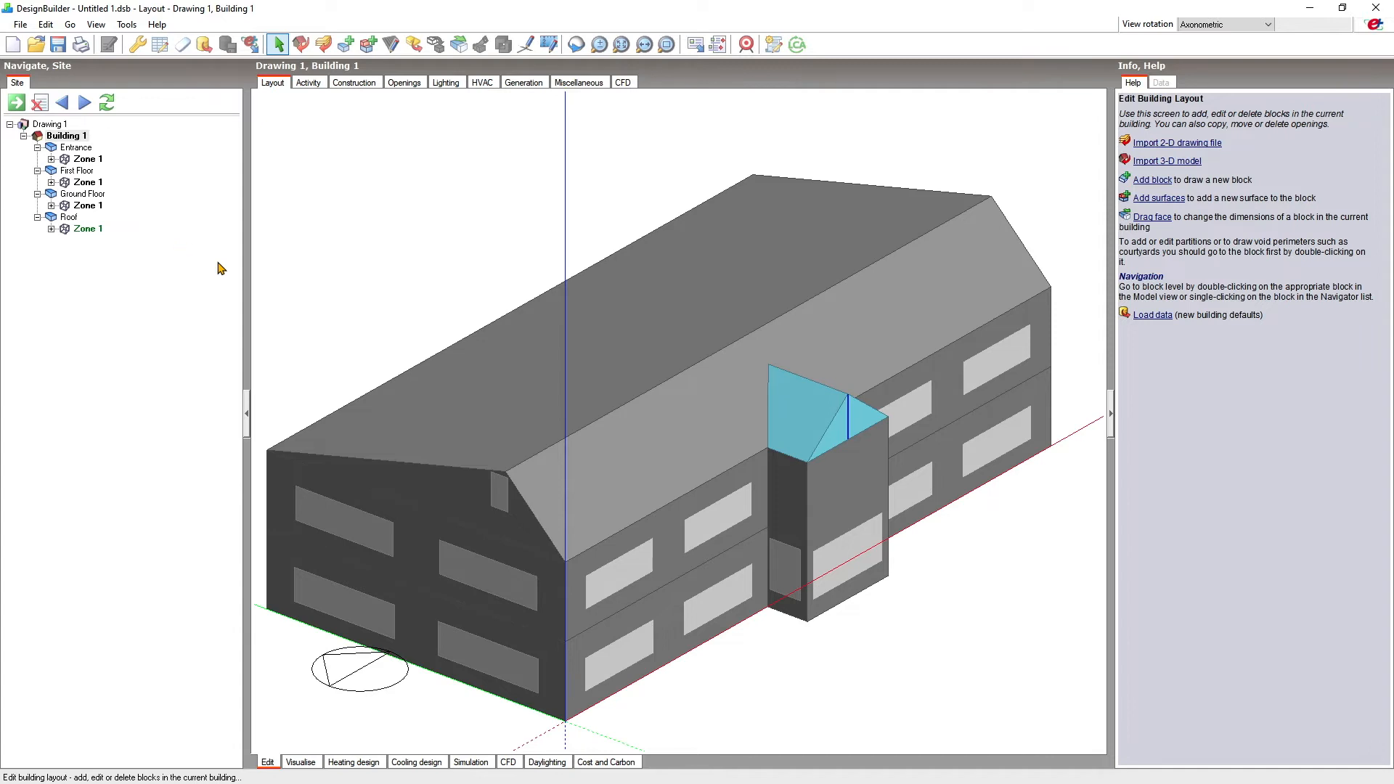
Step: Convert the remaining gable outline block above the entrance to a building block
click(799, 412)
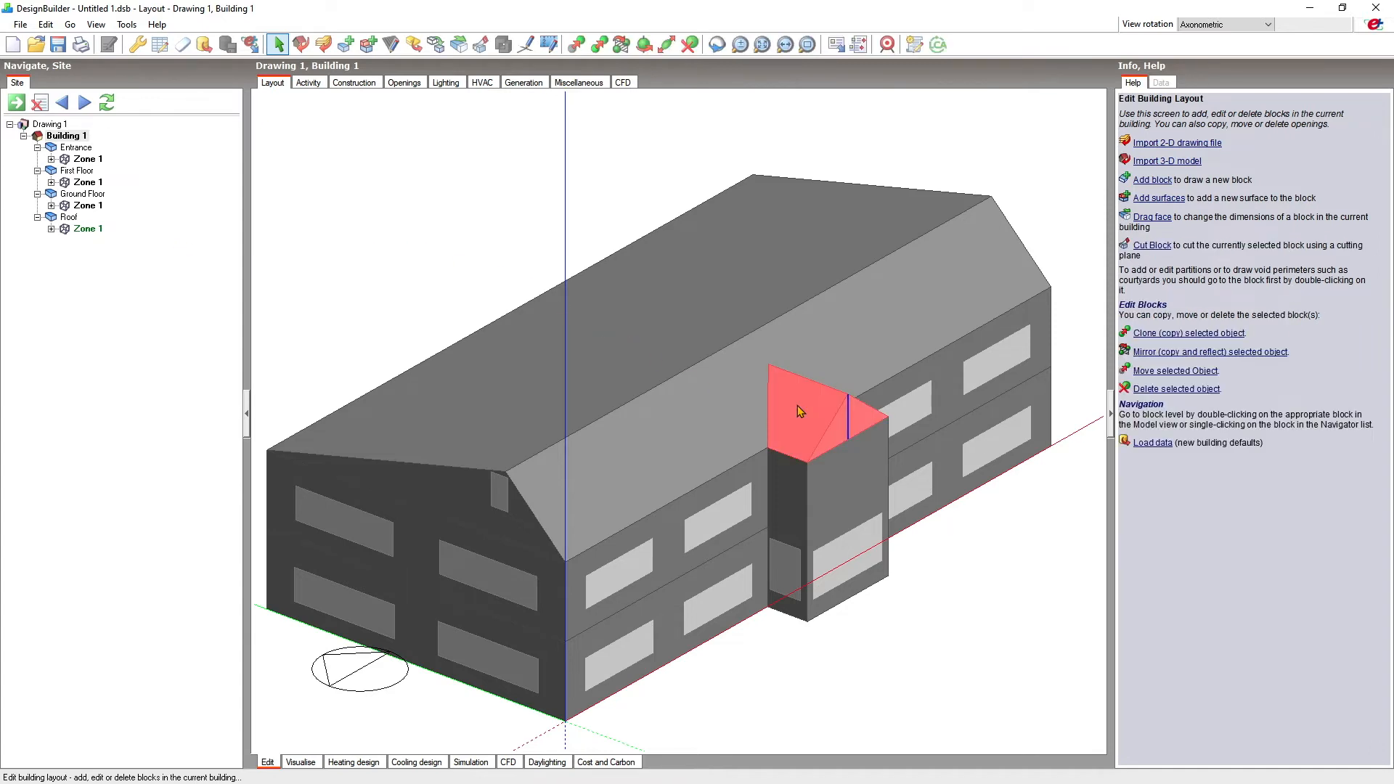
click(436, 45)
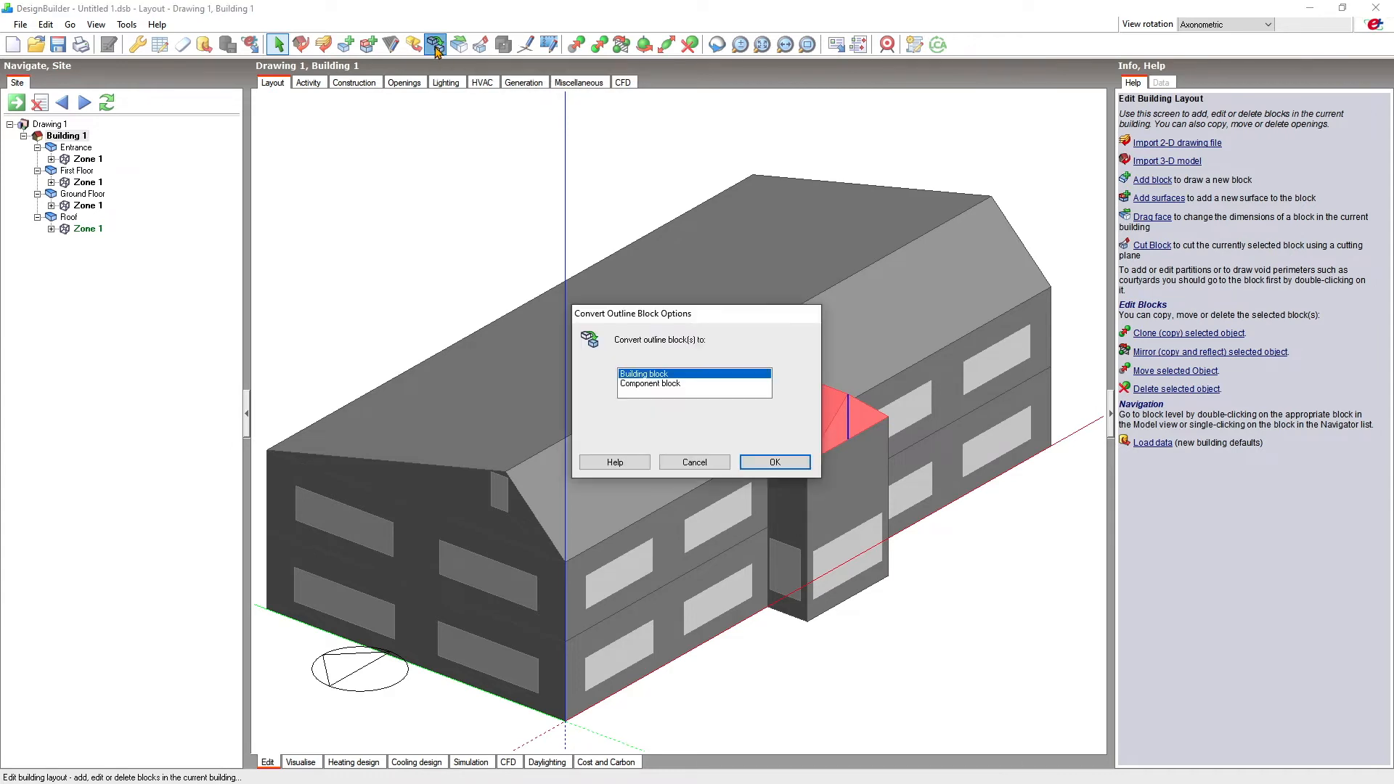
click(782, 465)
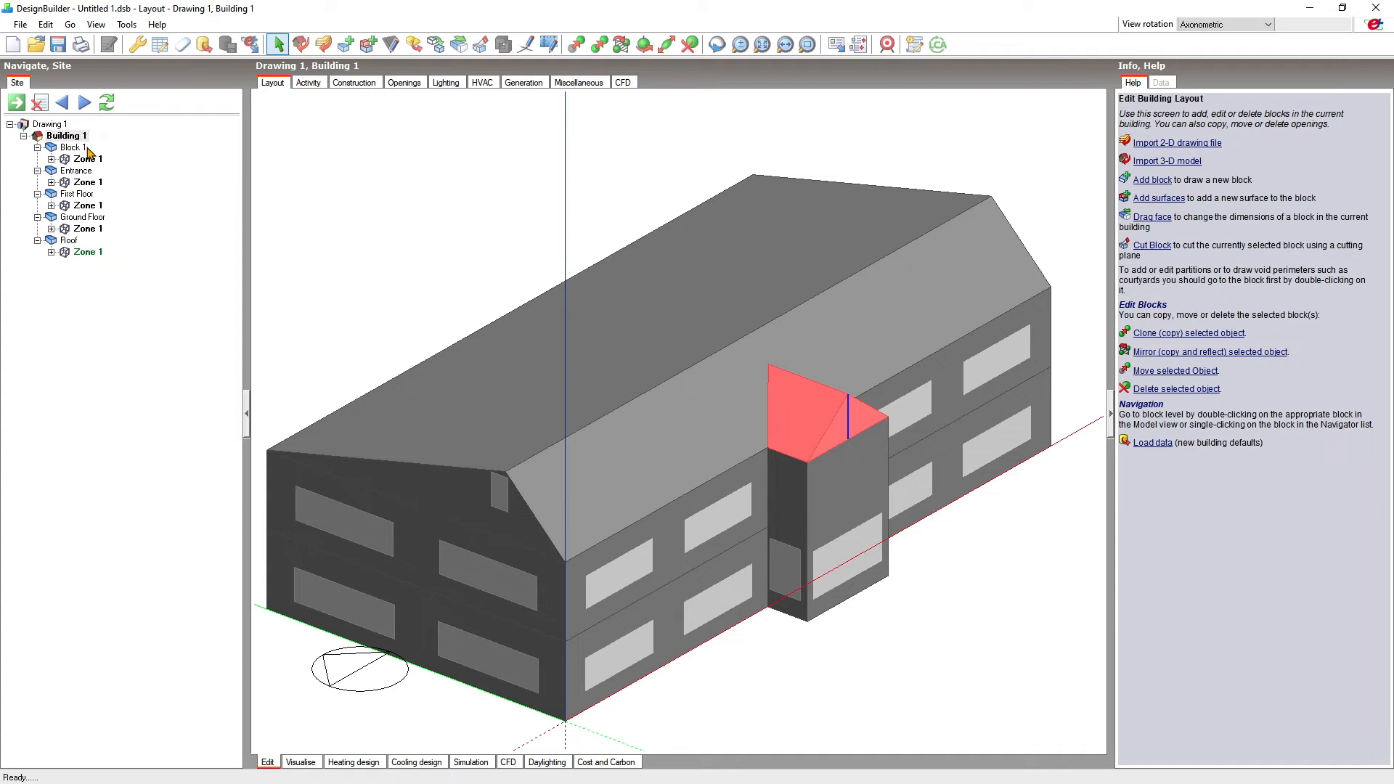
click(265, 271)
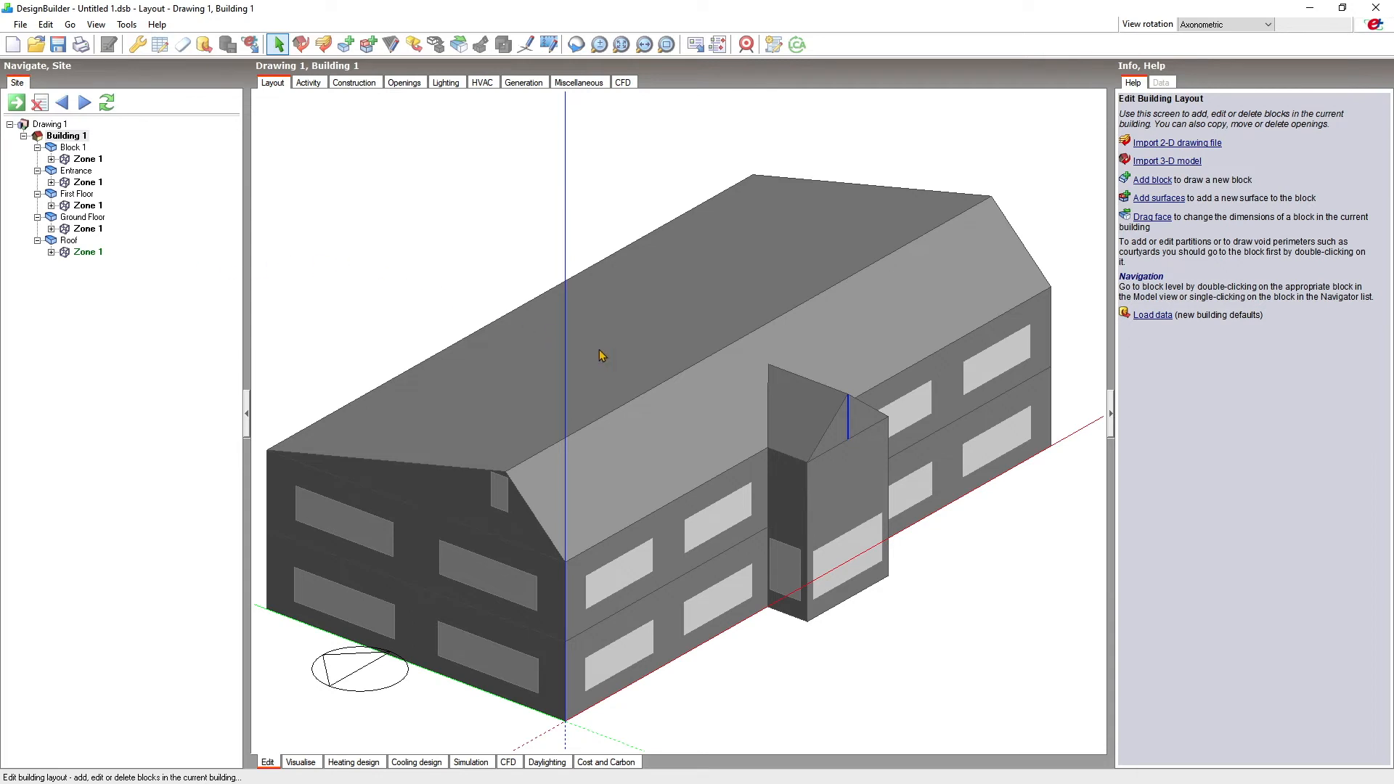
Step: Merge the entrance gable block with the main roof block using a Boolean union
double_click(806, 415)
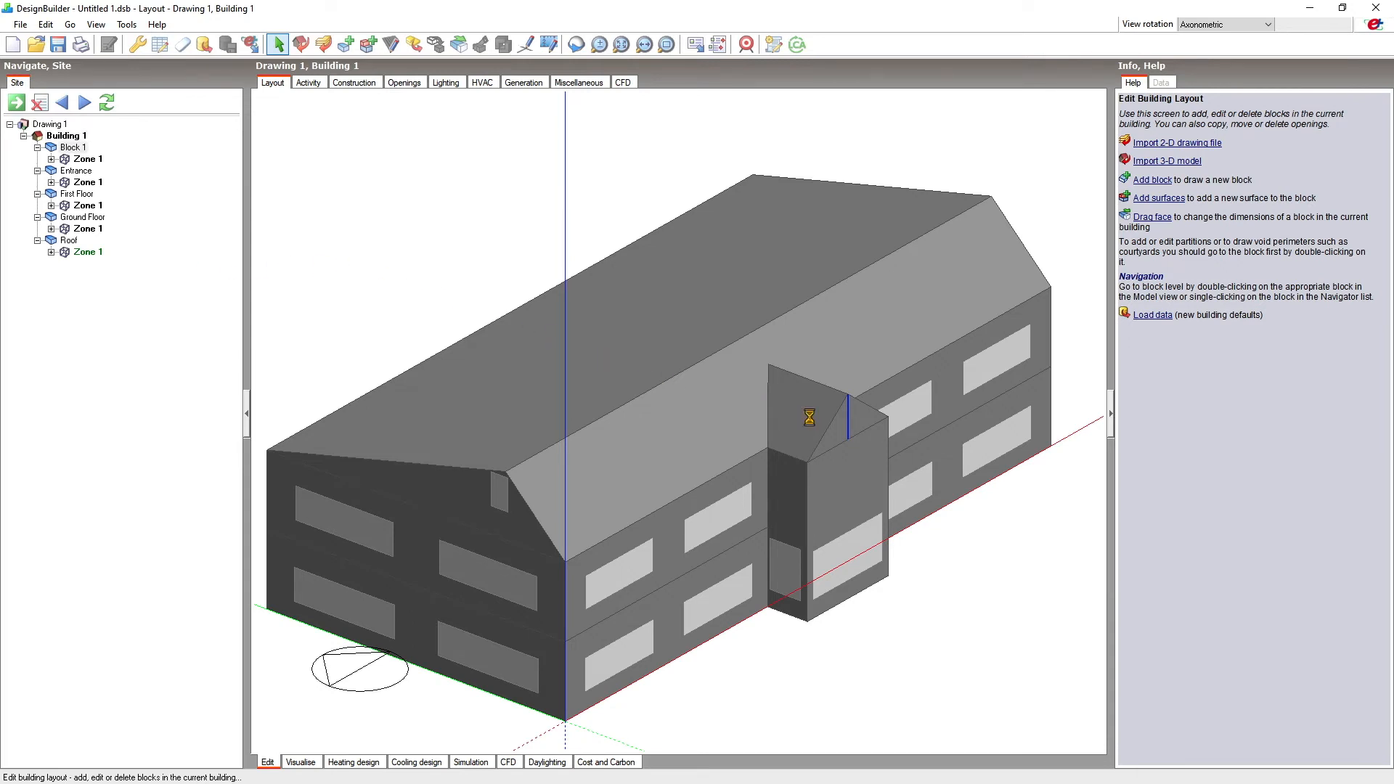
ctrl+click(725, 419)
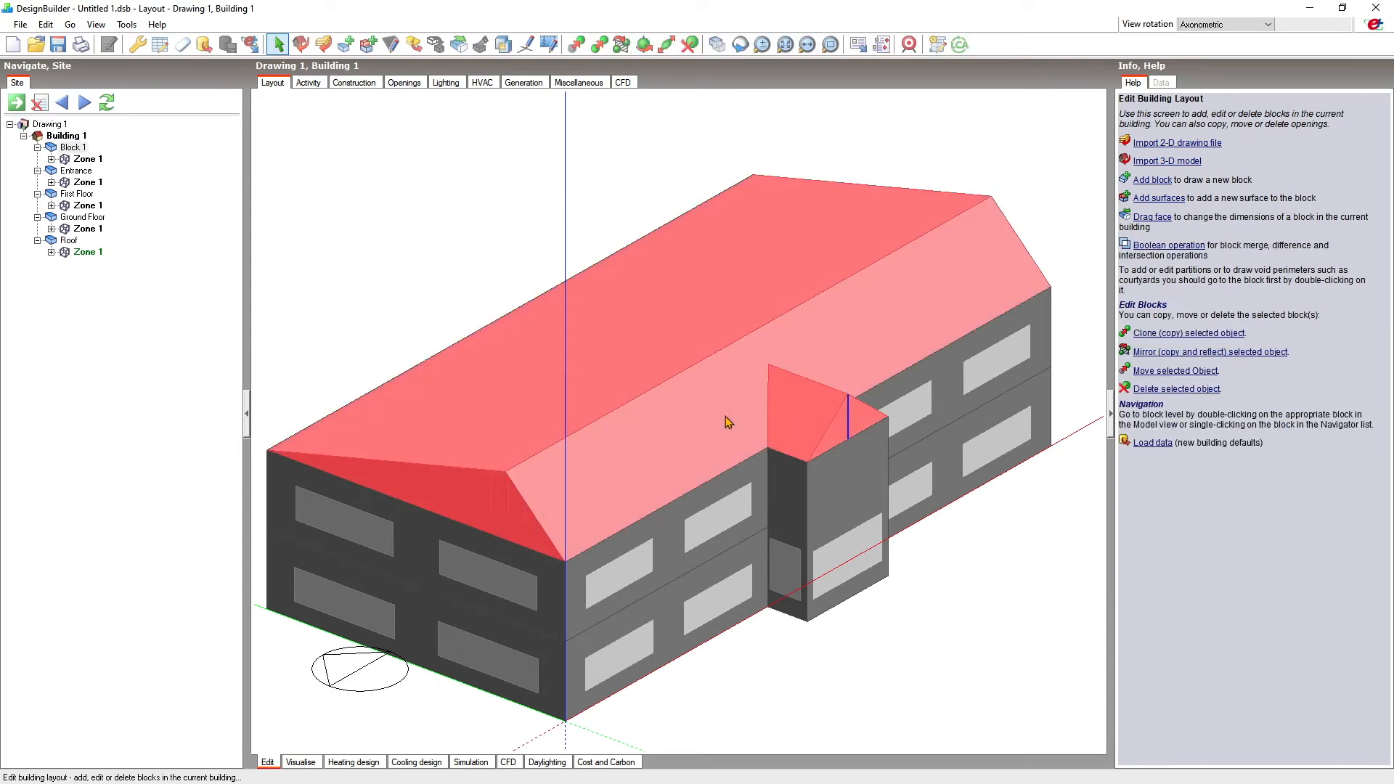
click(502, 45)
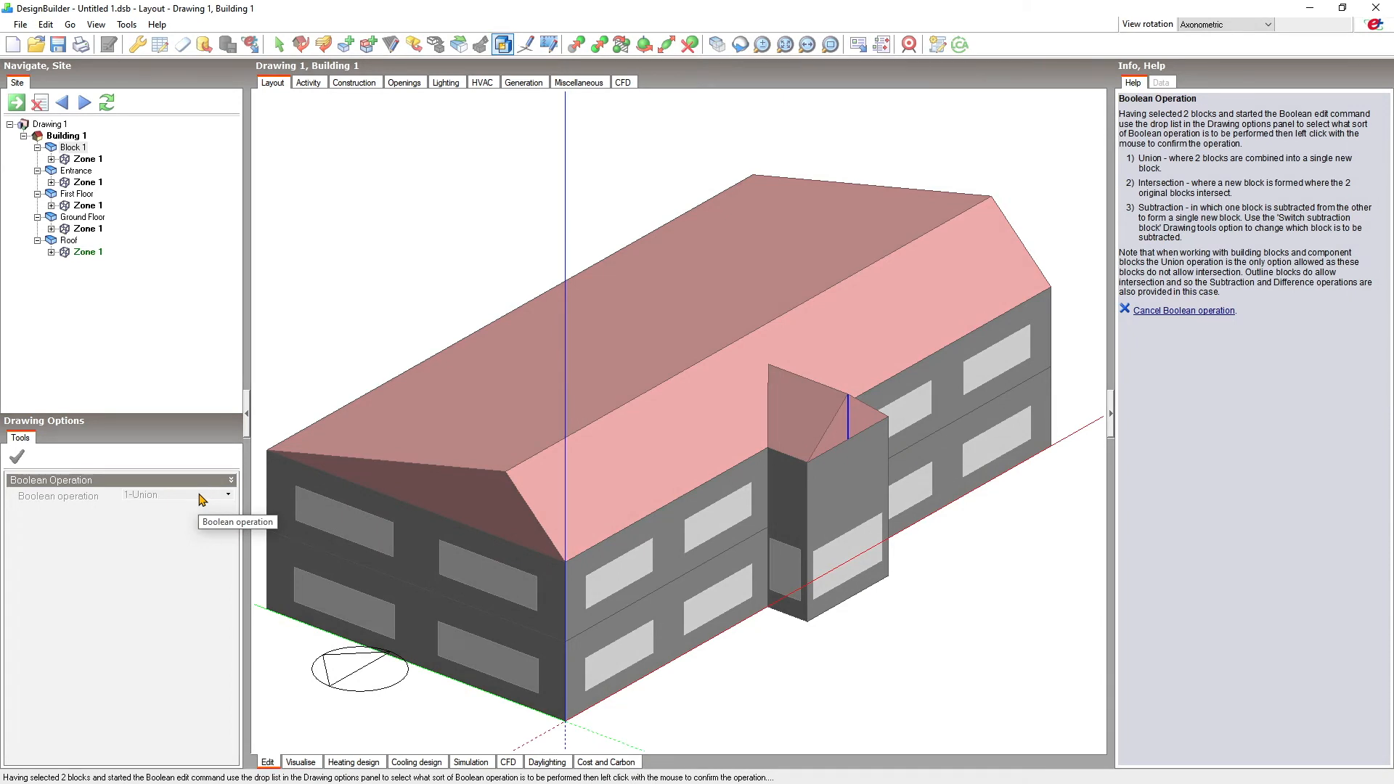
click(616, 463)
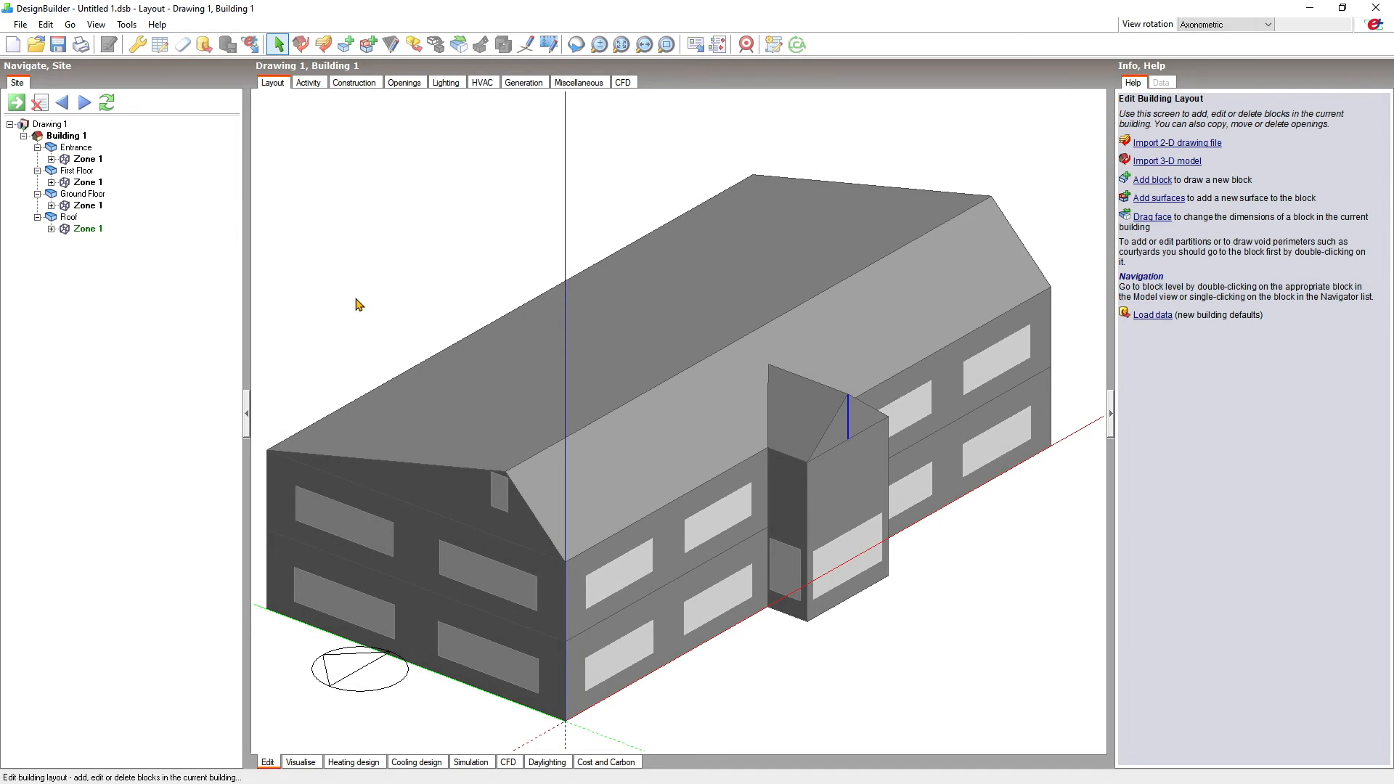
right_click(356, 303)
click(390, 344)
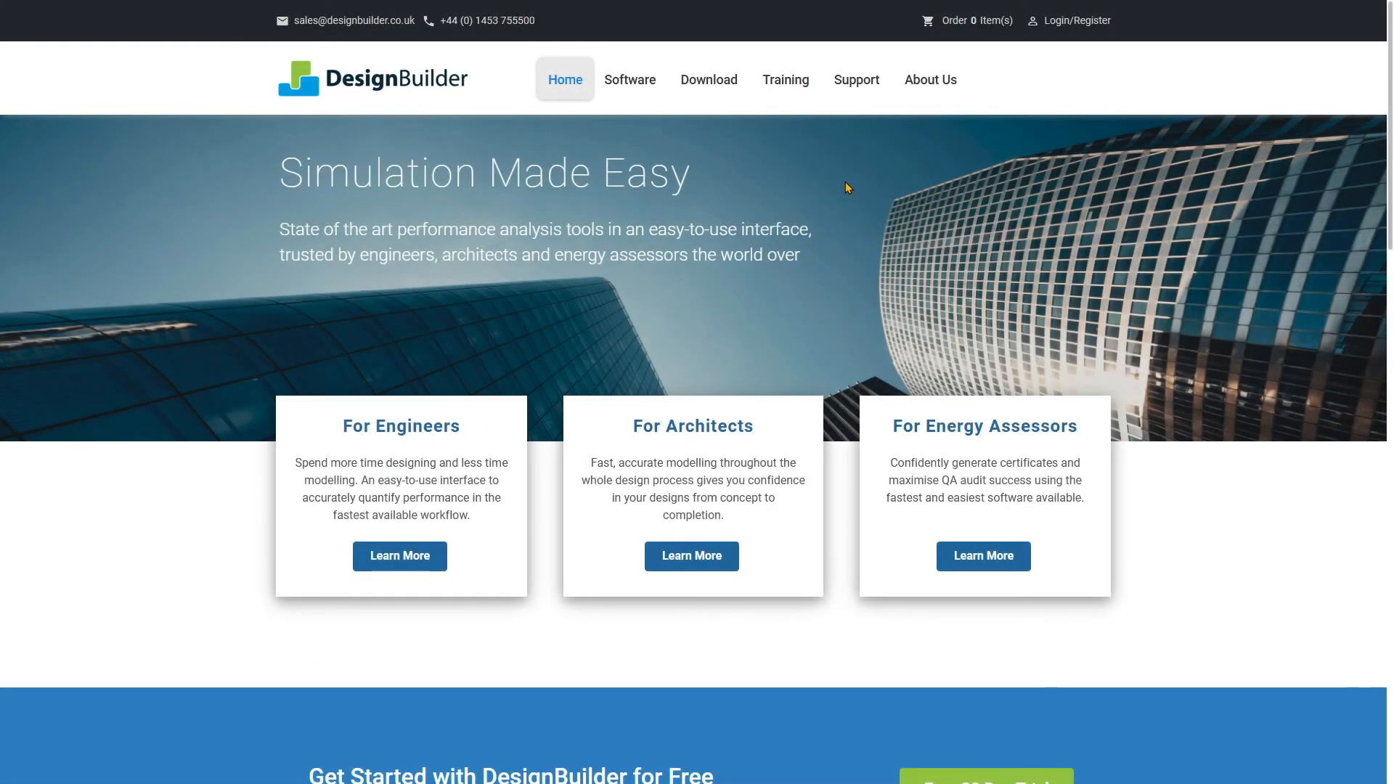
Step: On the DesignBuilder website, view the Complex Geometry Tools and Techniques module details in the Basic Geometry group of Buy Online Training
mouse_move(792, 91)
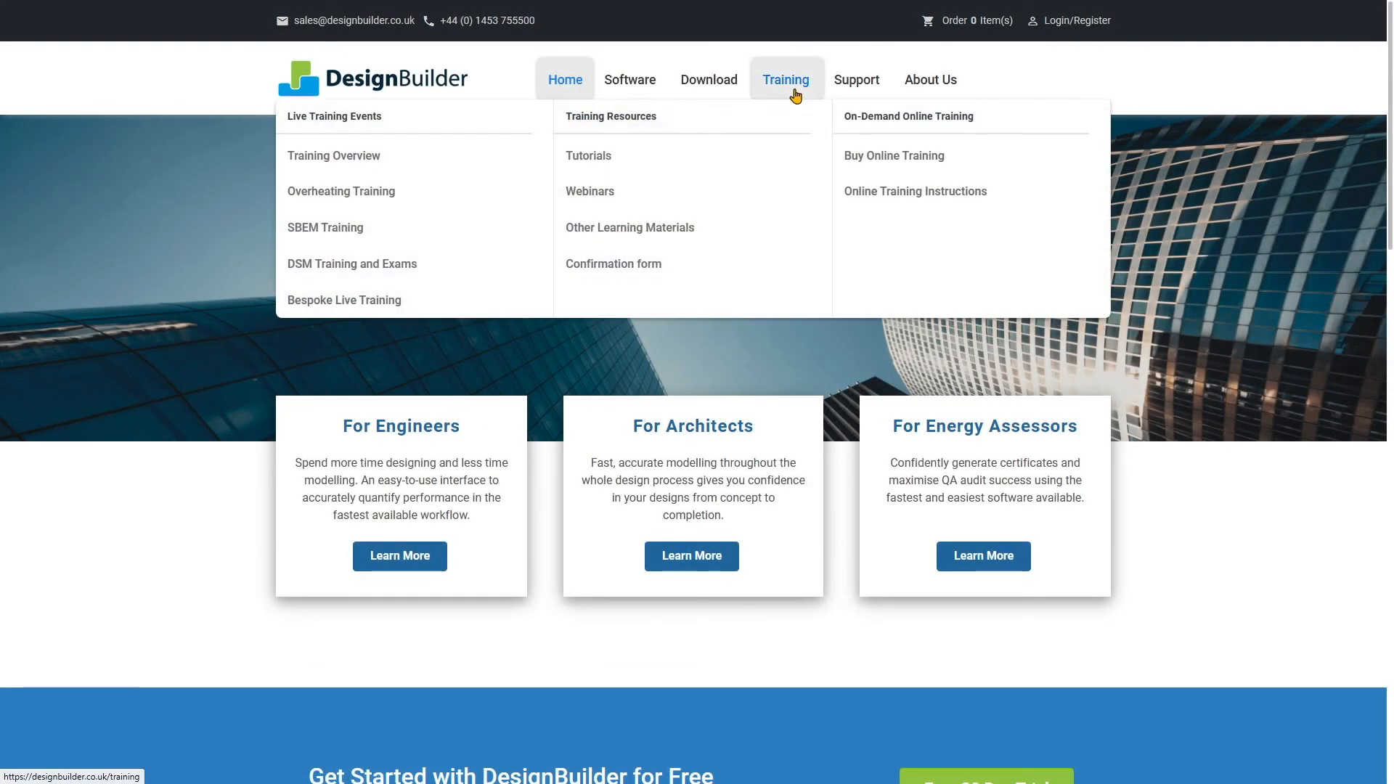
click(857, 164)
scroll(860, 210, down, 15)
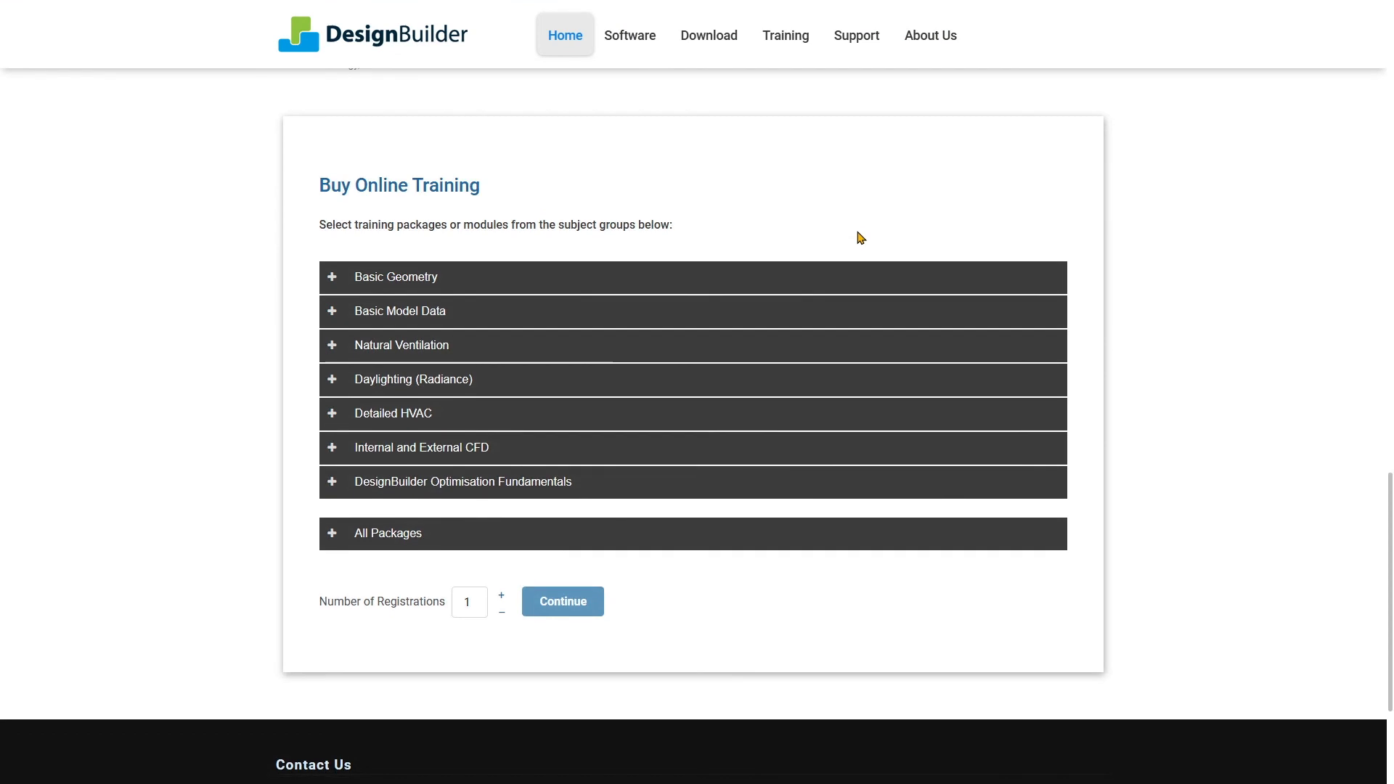
click(659, 277)
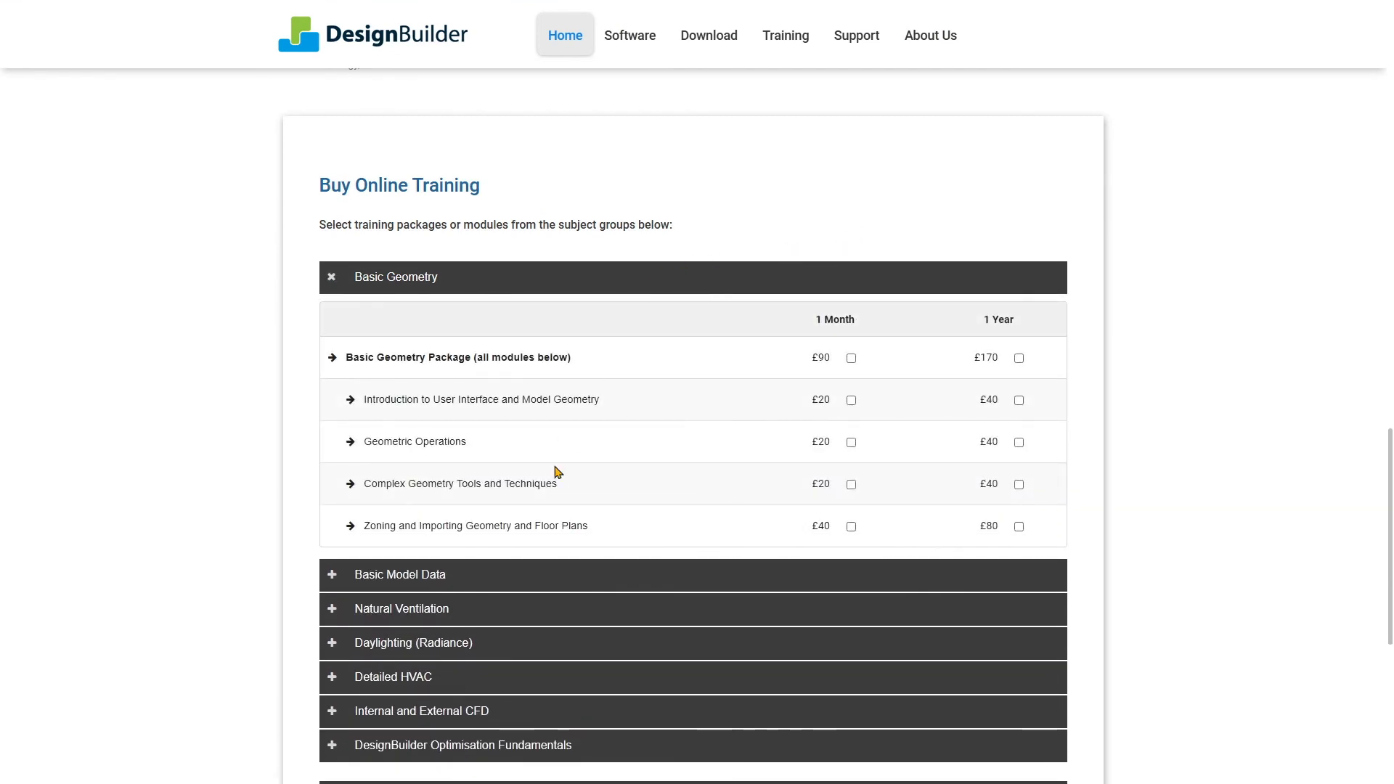
click(554, 484)
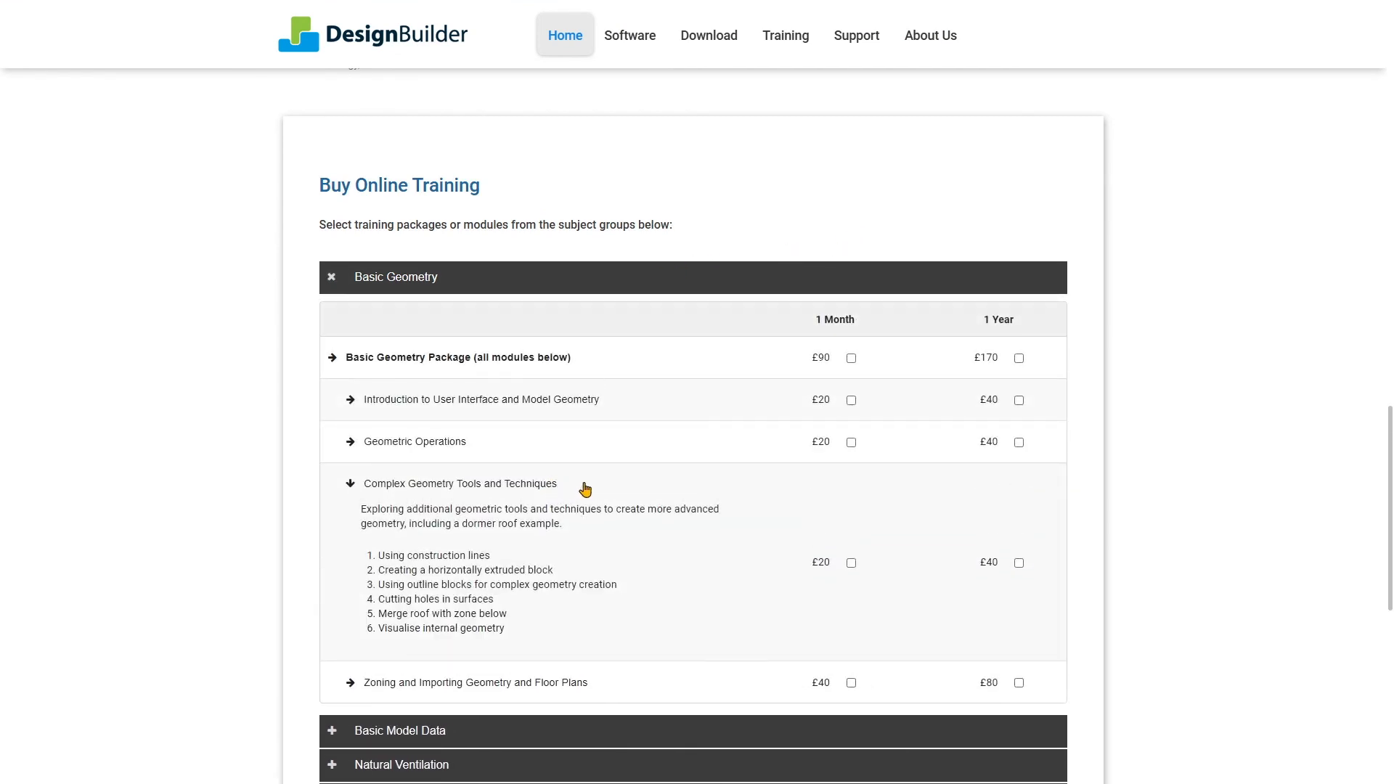